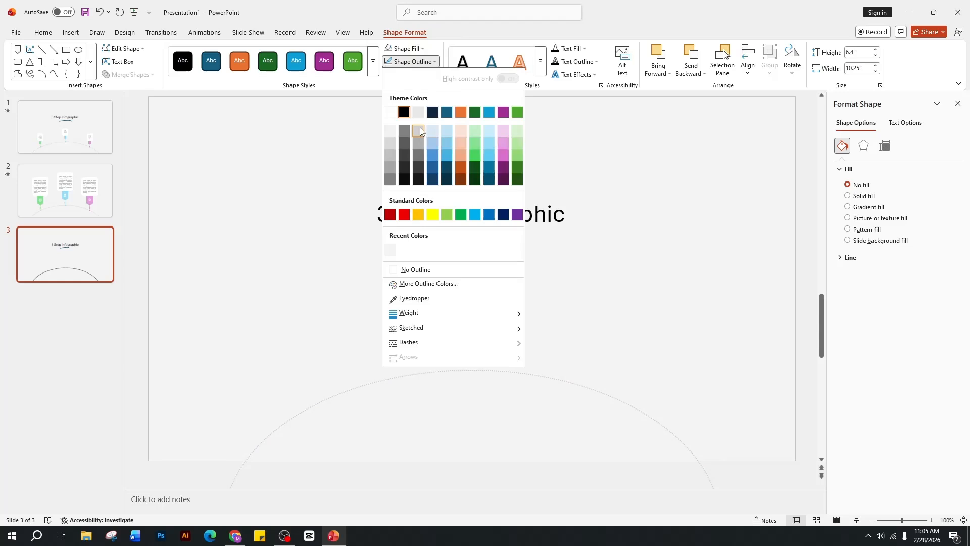
# Set the large arc's outline to light gray and leave nothing selected on the slide.
pyautogui.click(420, 128)
pyautogui.click(569, 200)
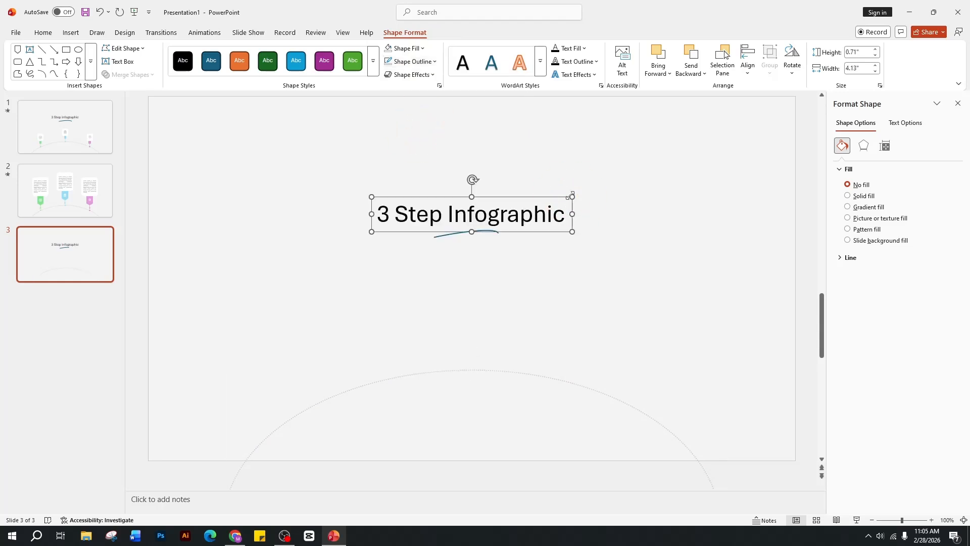
pyautogui.click(574, 251)
# After checking the finished design on slide 1, draw a Flowchart: Off-page Connector about 0.68" by 0.41" above the arc's left side on slide 3.
pyautogui.click(80, 120)
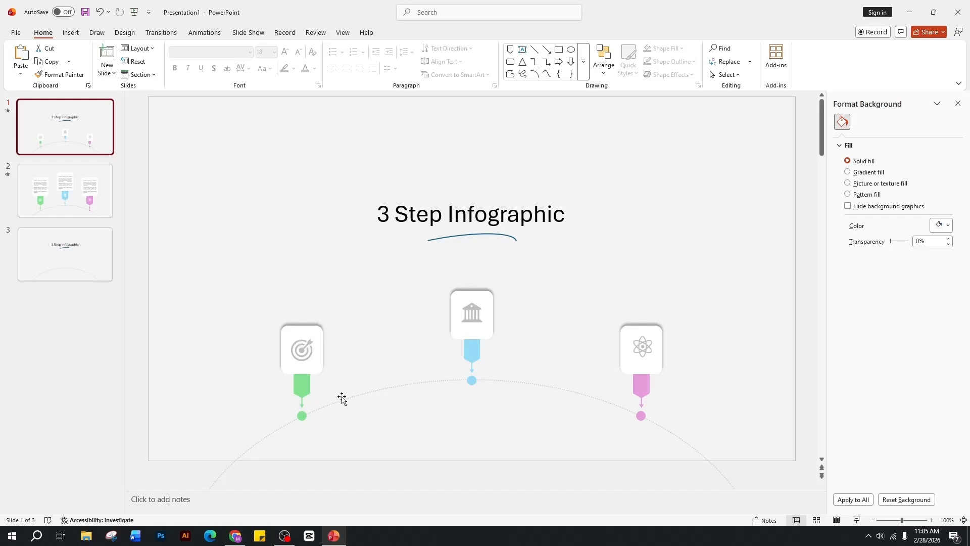
pyautogui.click(90, 264)
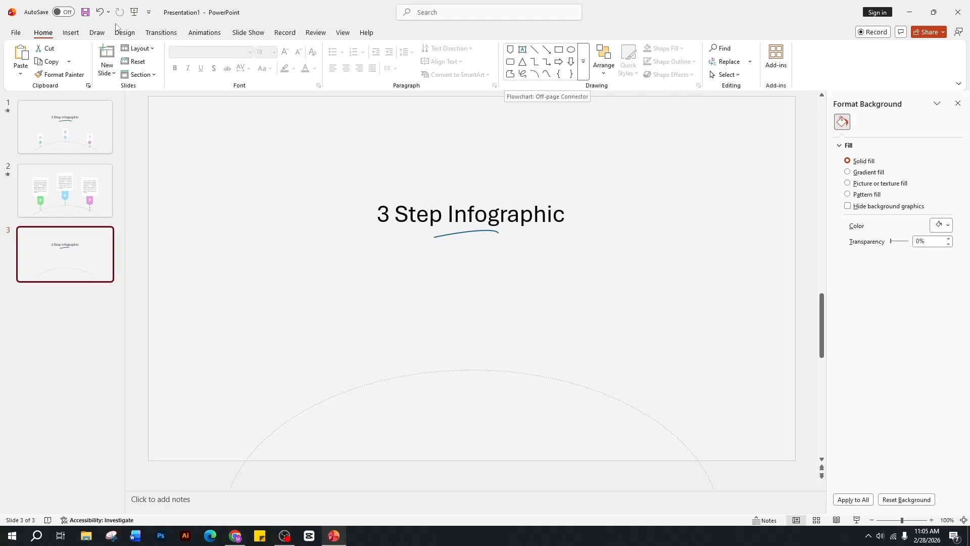
pyautogui.click(72, 33)
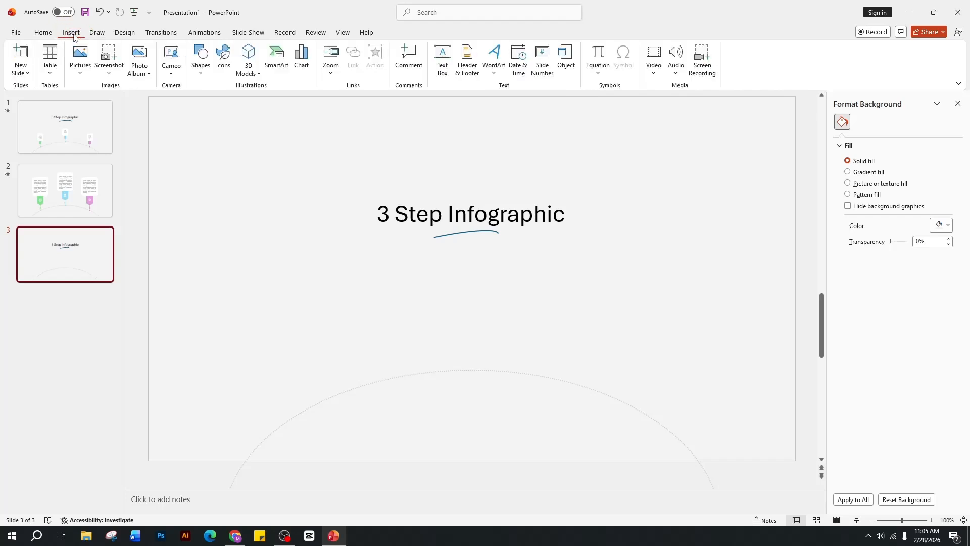
pyautogui.click(209, 69)
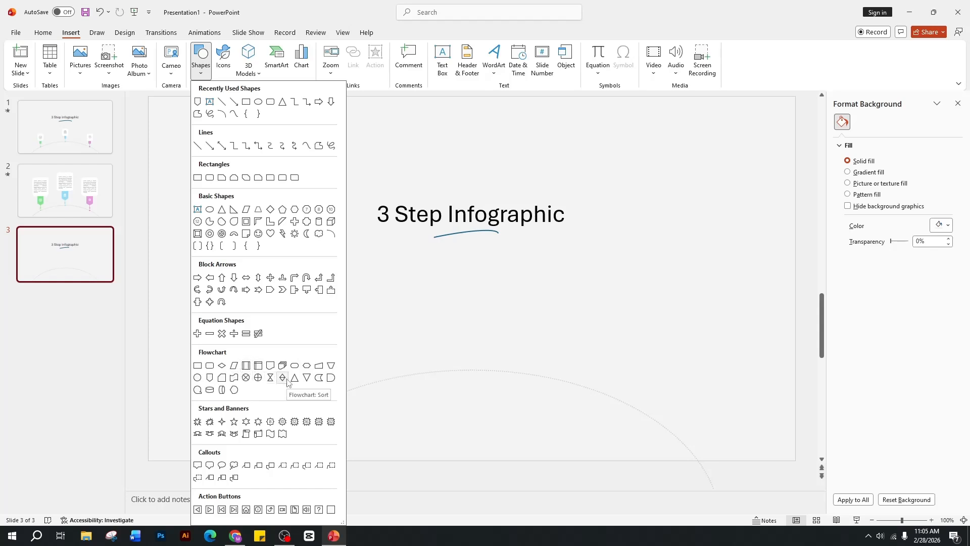
pyautogui.click(211, 378)
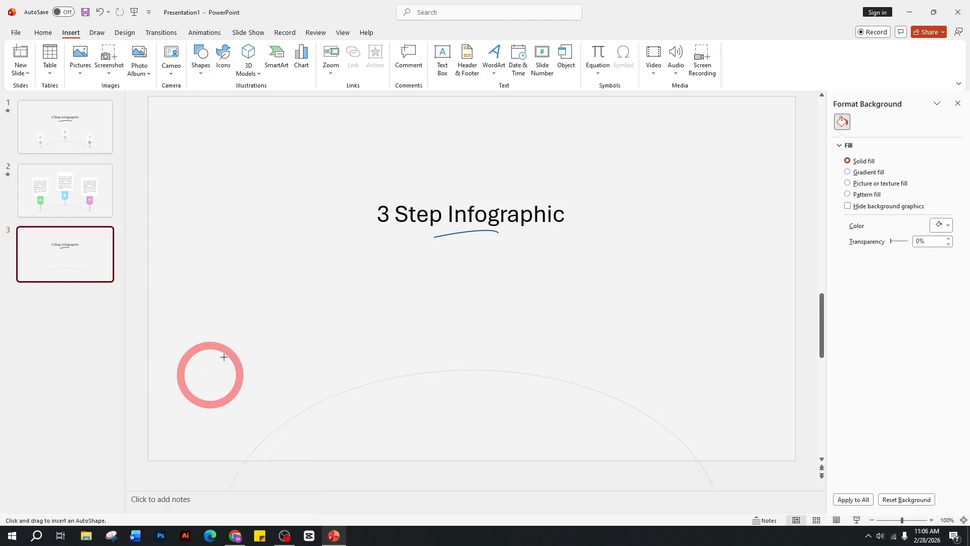
pyautogui.moveTo(273, 311); pyautogui.dragTo(288, 392)
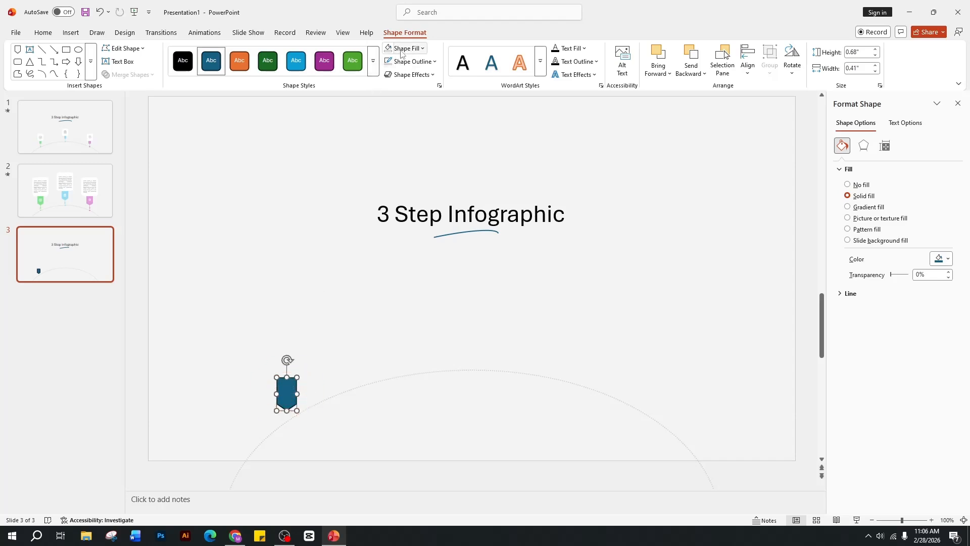
# Fill the off-page connector shape with light green and remove its outline.
pyautogui.click(424, 62)
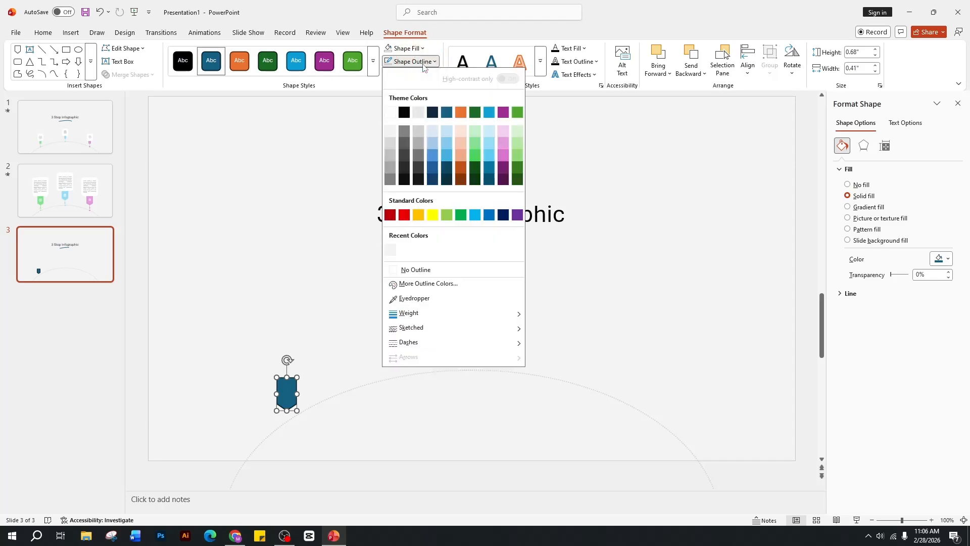
pyautogui.click(421, 53)
pyautogui.click(421, 53)
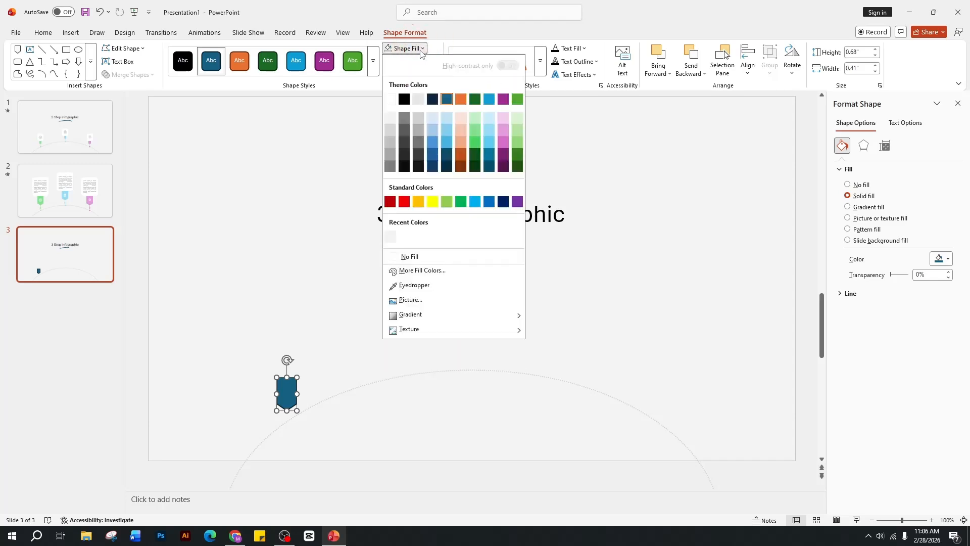
pyautogui.click(478, 132)
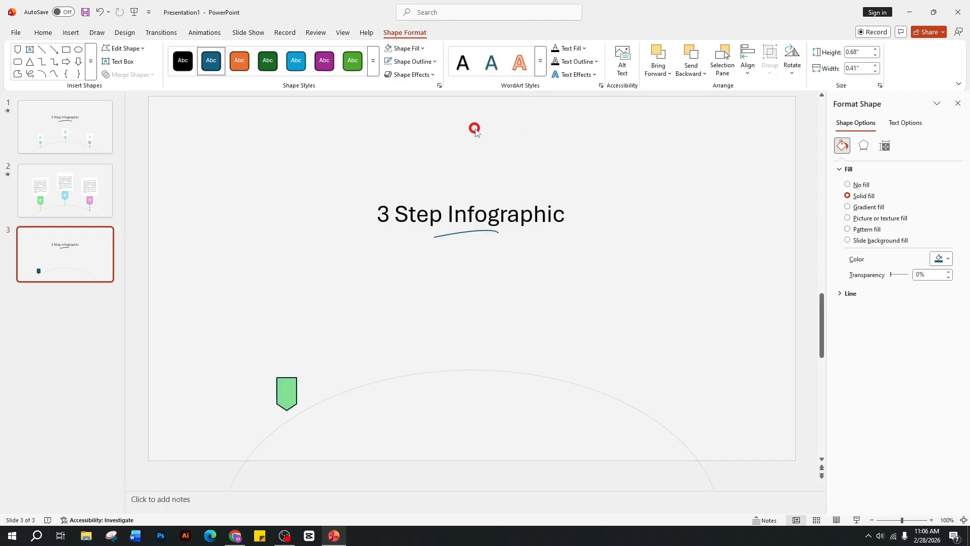
pyautogui.click(424, 64)
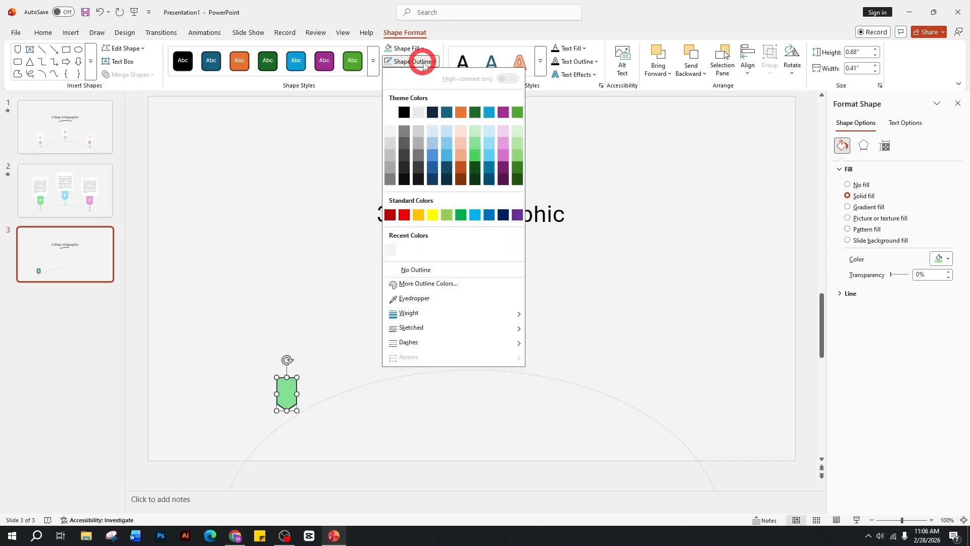
pyautogui.click(438, 272)
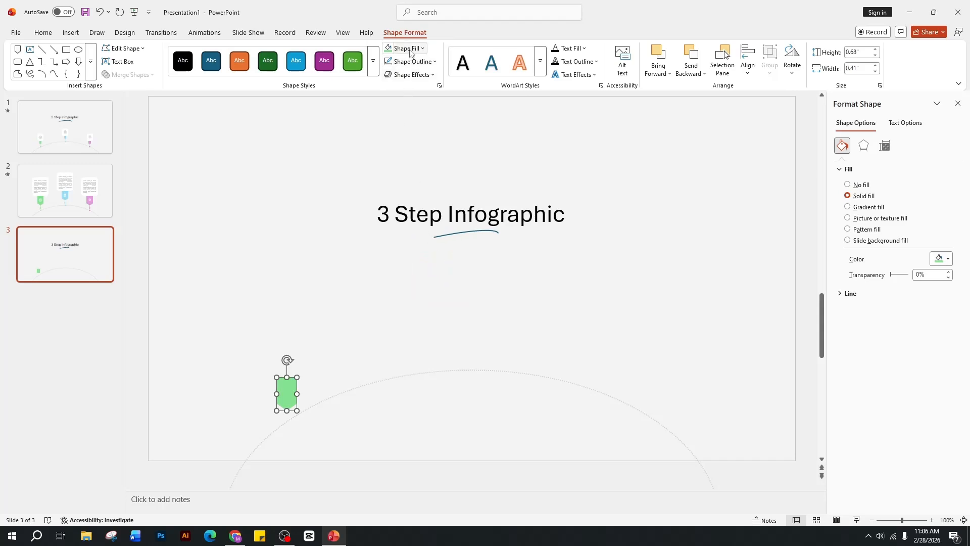
# Draw a circle about 0.15" across, place it on the arc centered below the green connector, and fill it light green.
pyautogui.click(79, 52)
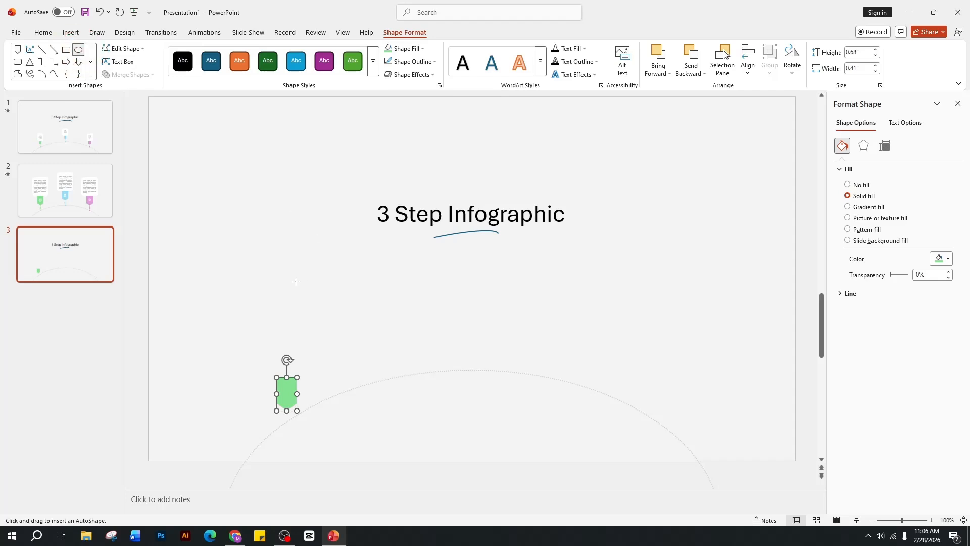
pyautogui.moveTo(283, 286); pyautogui.dragTo(289, 422)
pyautogui.click(302, 299)
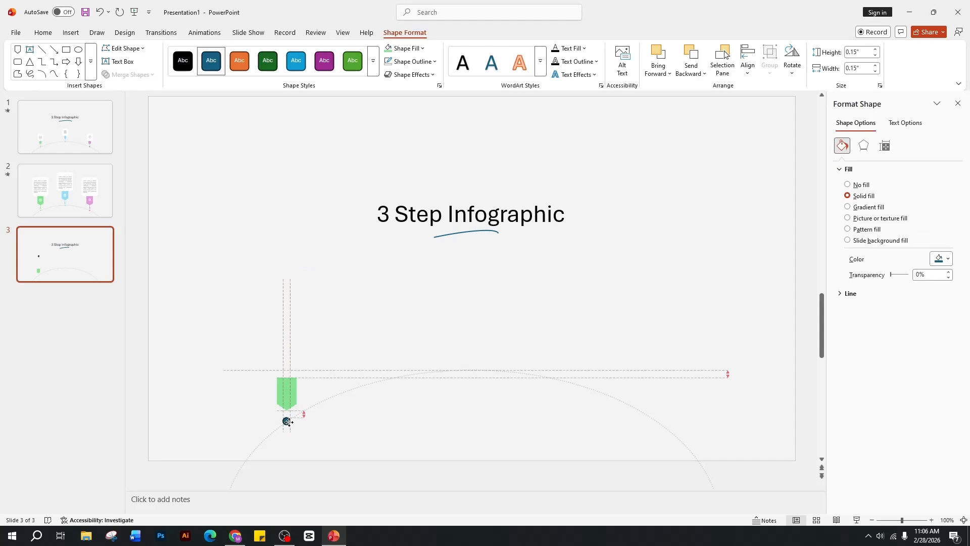
pyautogui.moveTo(288, 422); pyautogui.dragTo(288, 422)
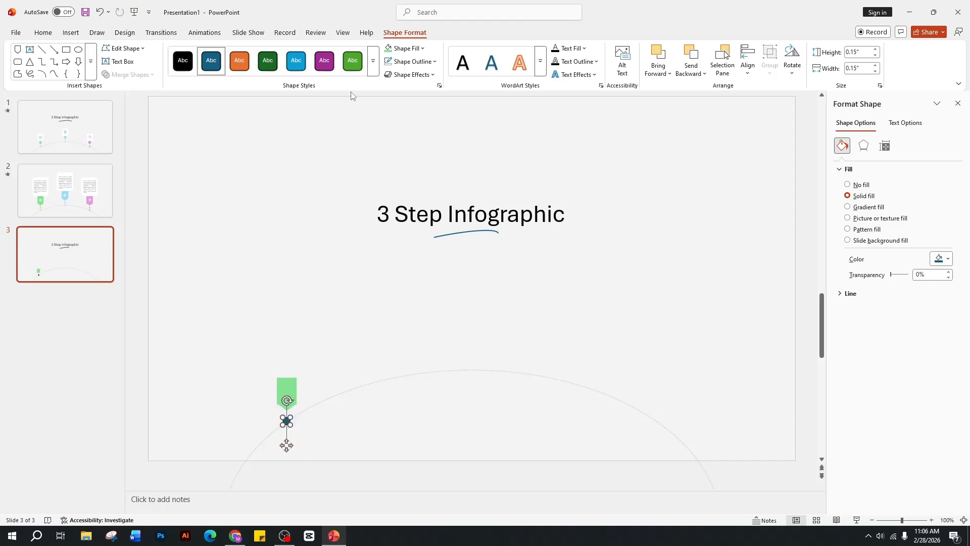
pyautogui.click(389, 48)
pyautogui.click(341, 183)
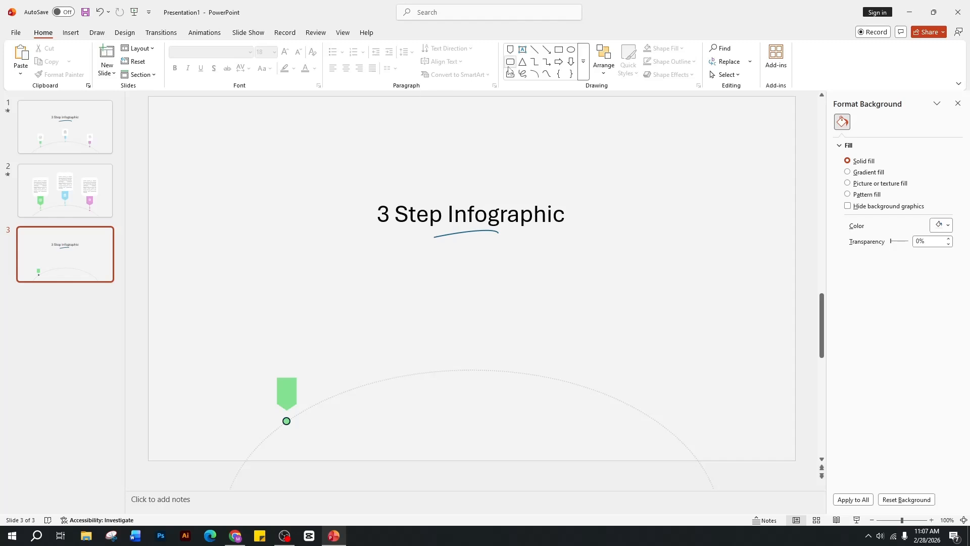
# Draw a rounded square about 1.19" wide resting on top of the green connector.
pyautogui.click(71, 33)
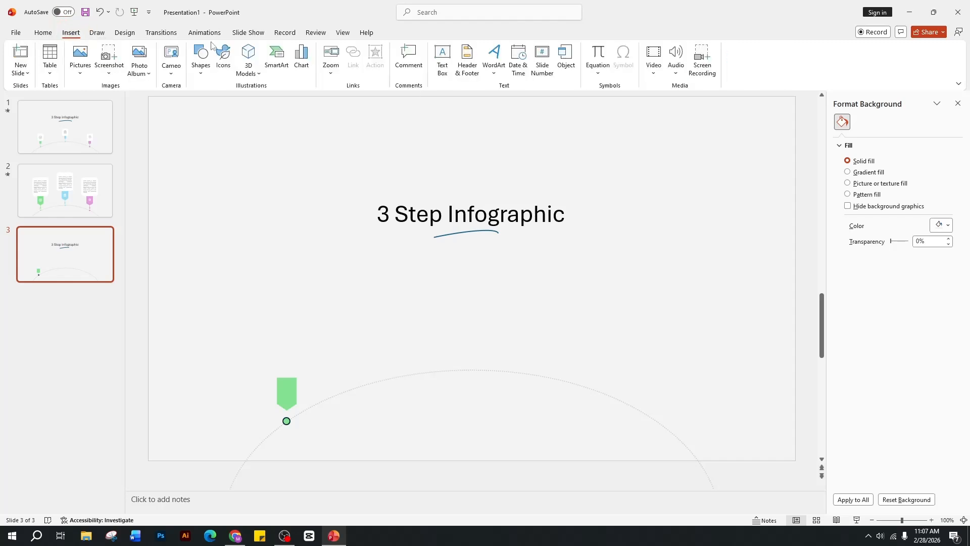
pyautogui.click(199, 71)
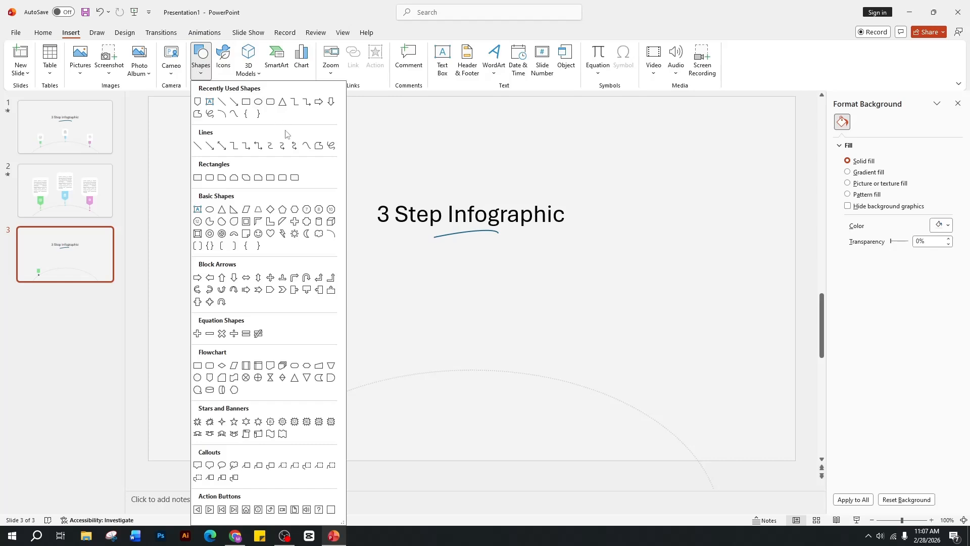
pyautogui.click(208, 181)
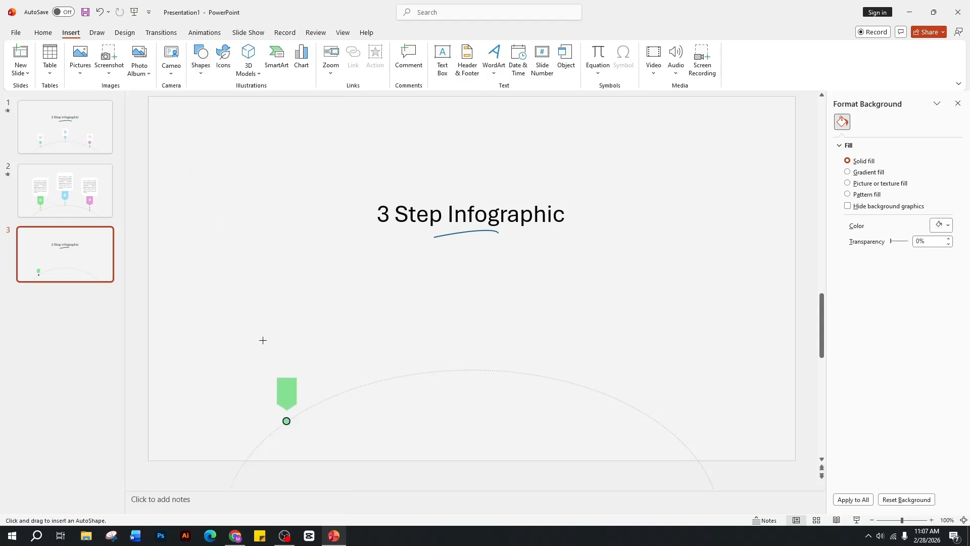
pyautogui.moveTo(261, 321); pyautogui.dragTo(316, 378)
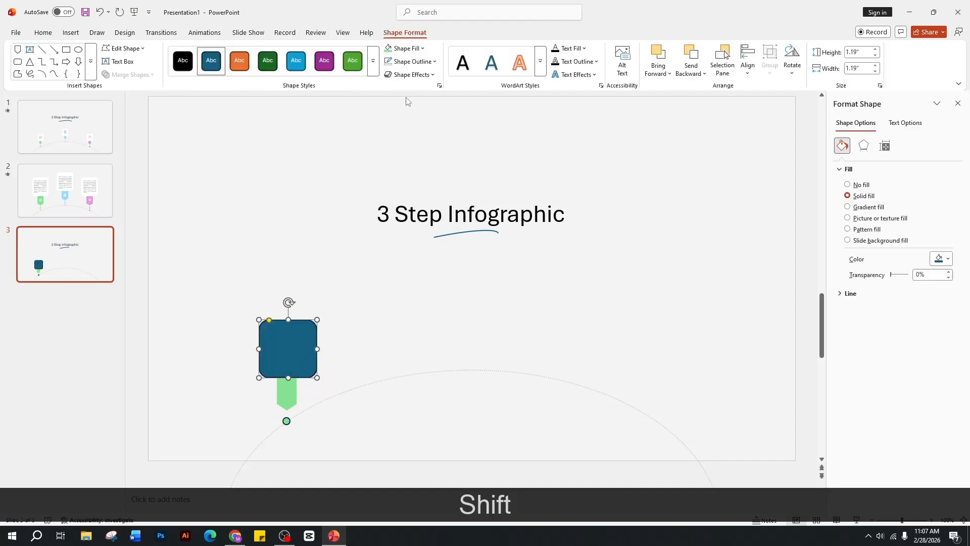
# Remove the rounded square's outline and fill it with white.
pyautogui.click(432, 61)
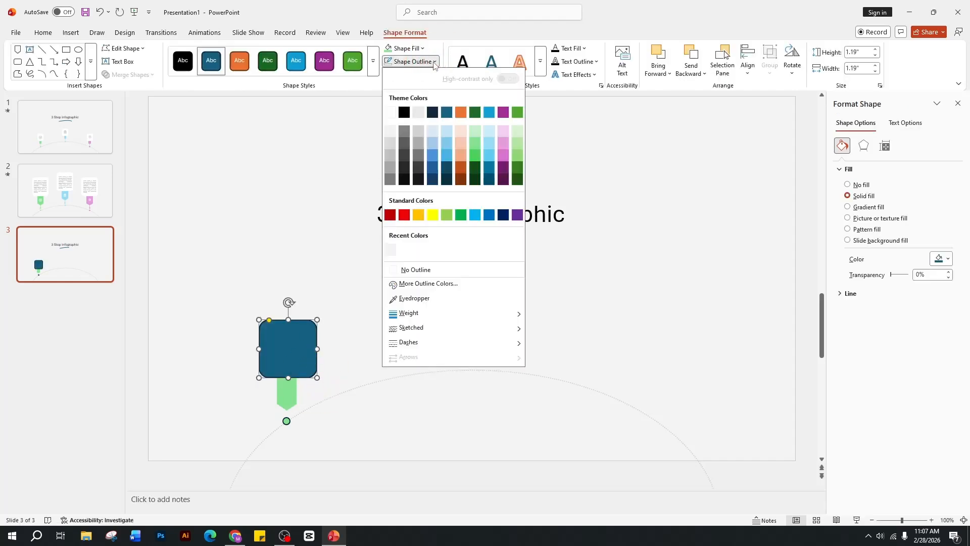
pyautogui.click(422, 269)
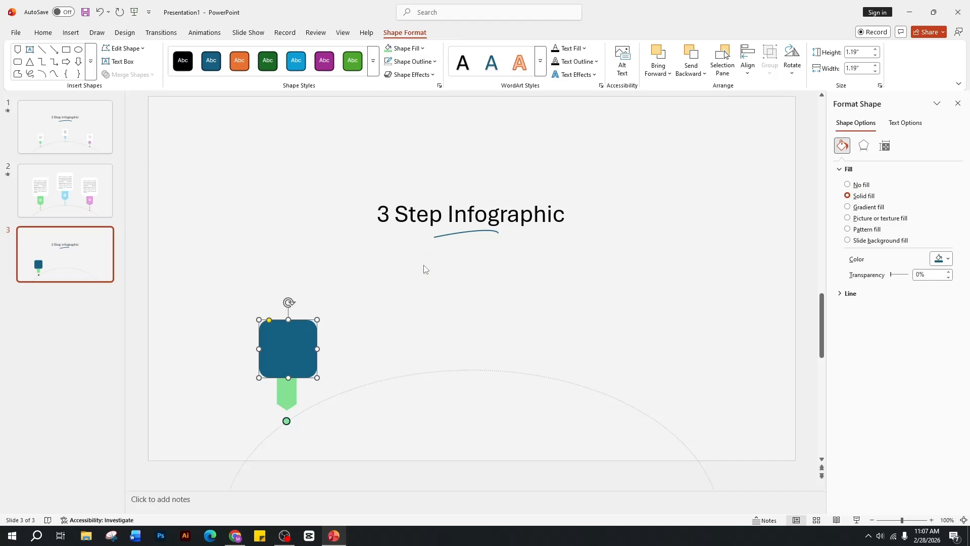
pyautogui.click(403, 48)
pyautogui.click(391, 100)
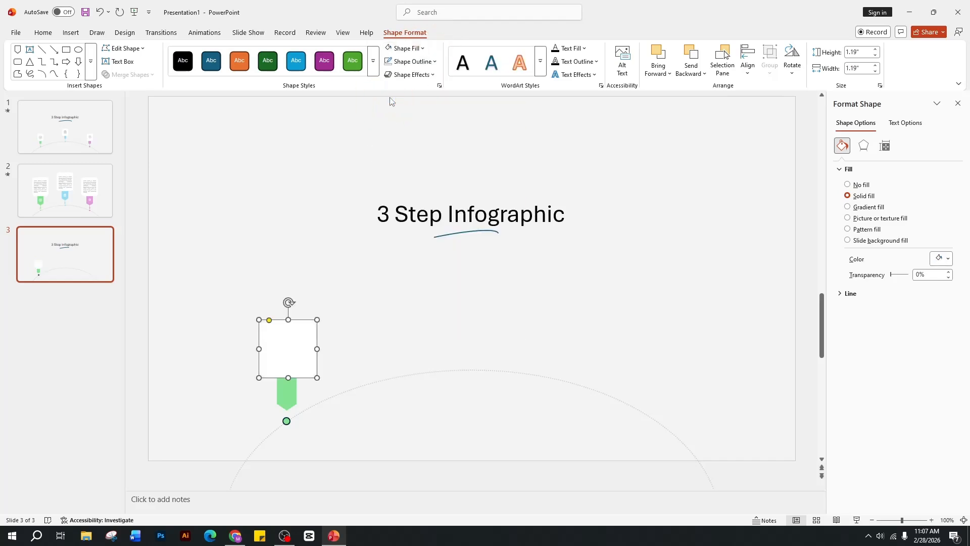
# Add an outer shadow along the top edge of the white rounded square.
pyautogui.click(417, 74)
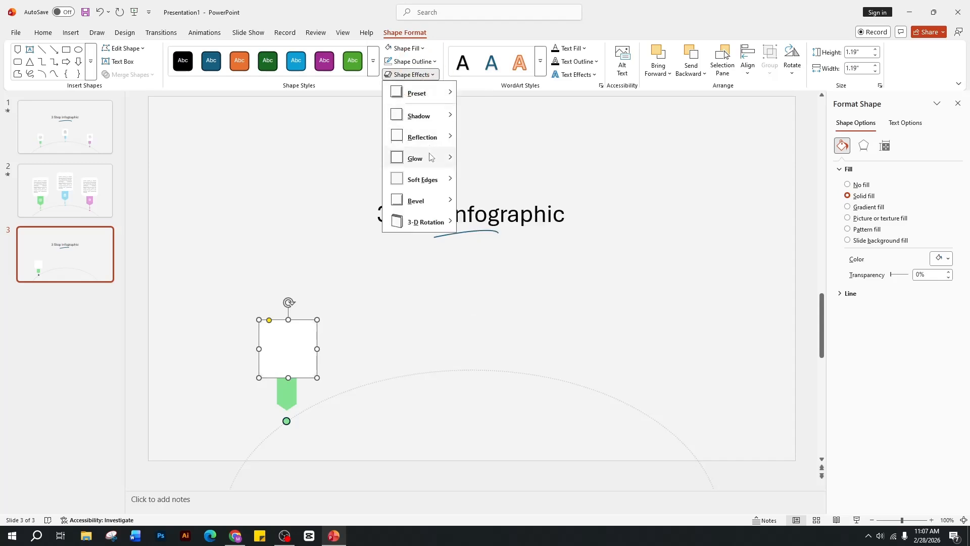
pyautogui.moveTo(439, 120)
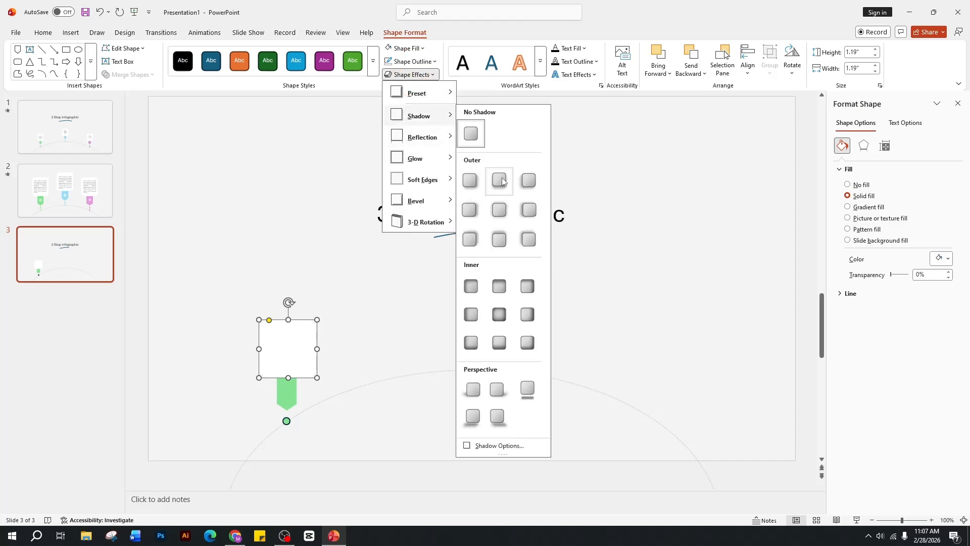
pyautogui.click(499, 243)
pyautogui.click(355, 425)
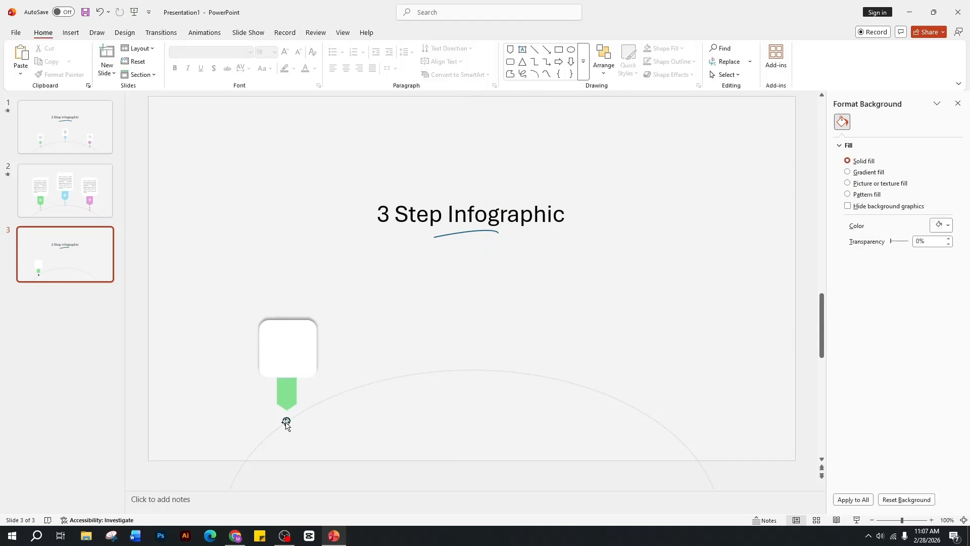
# Group the small circle, the green connector and the white rounded square.
pyautogui.click(286, 422)
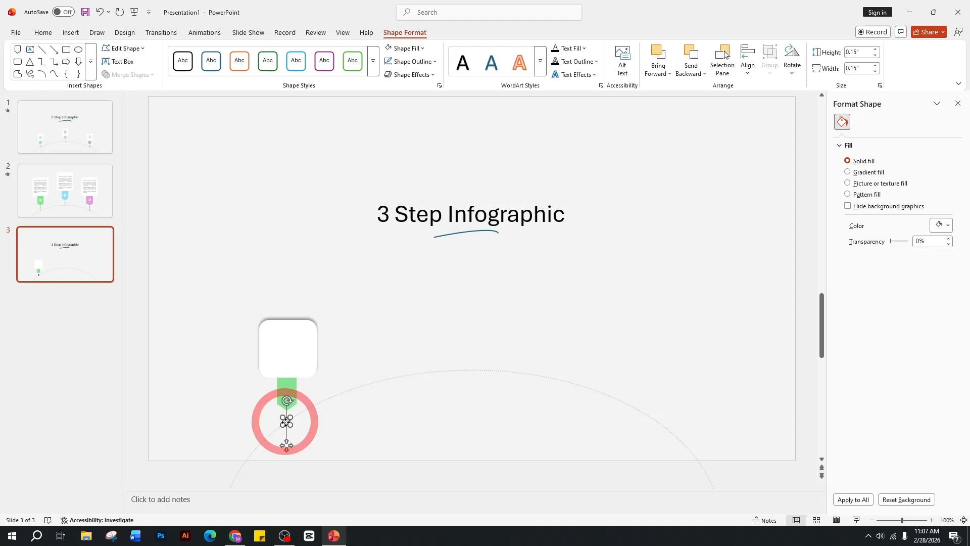
pyautogui.keyDown('shift'); pyautogui.click(289, 388); pyautogui.keyUp('shift')
pyautogui.keyDown('shift'); pyautogui.click(295, 351); pyautogui.keyUp('shift')
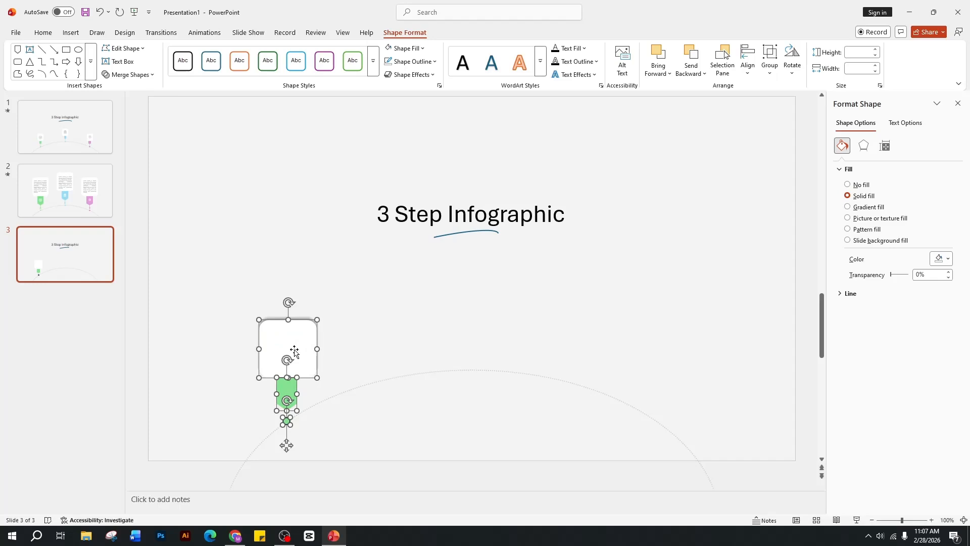
pyautogui.hotkey('ctrl', 'g')
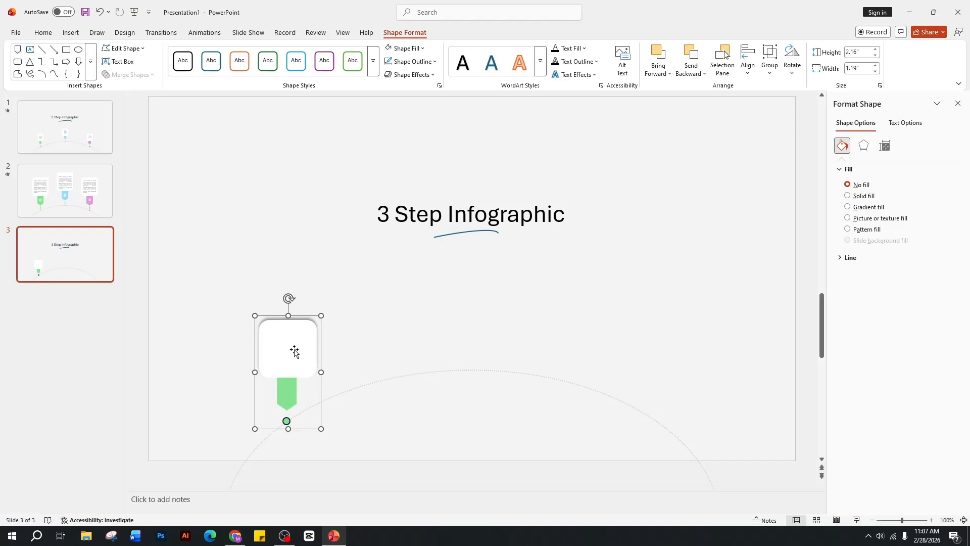
# Make two copies of the group, placing one on the arc's right side and one at the arc's peak.
pyautogui.moveTo(295, 352); pyautogui.dragTo(663, 325)
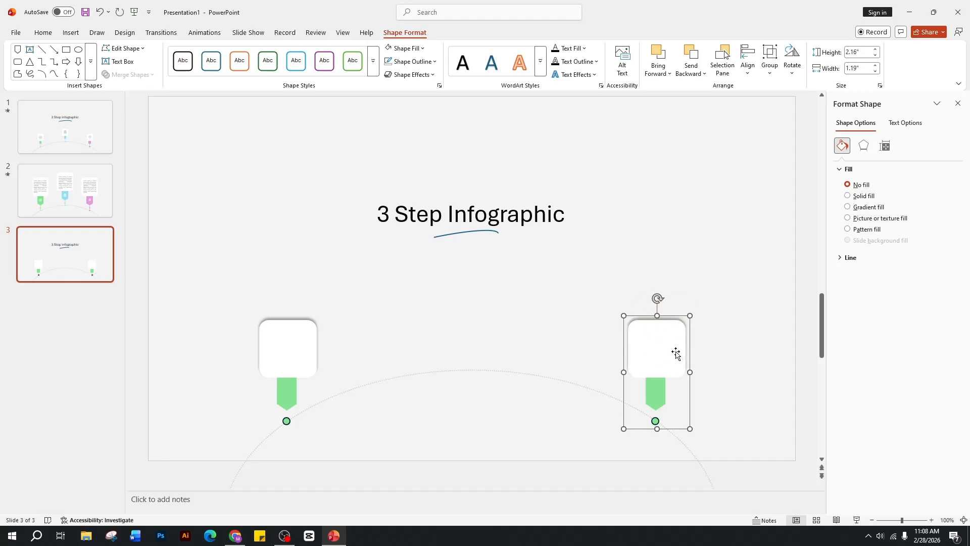
pyautogui.hotkey('ctrl', 'd')
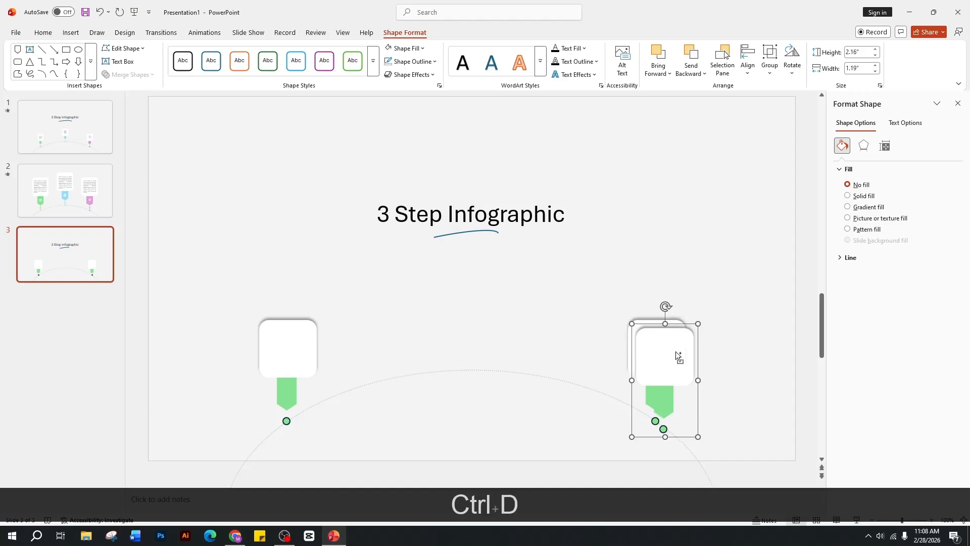
pyautogui.moveTo(680, 358); pyautogui.dragTo(490, 300)
pyautogui.click(520, 256)
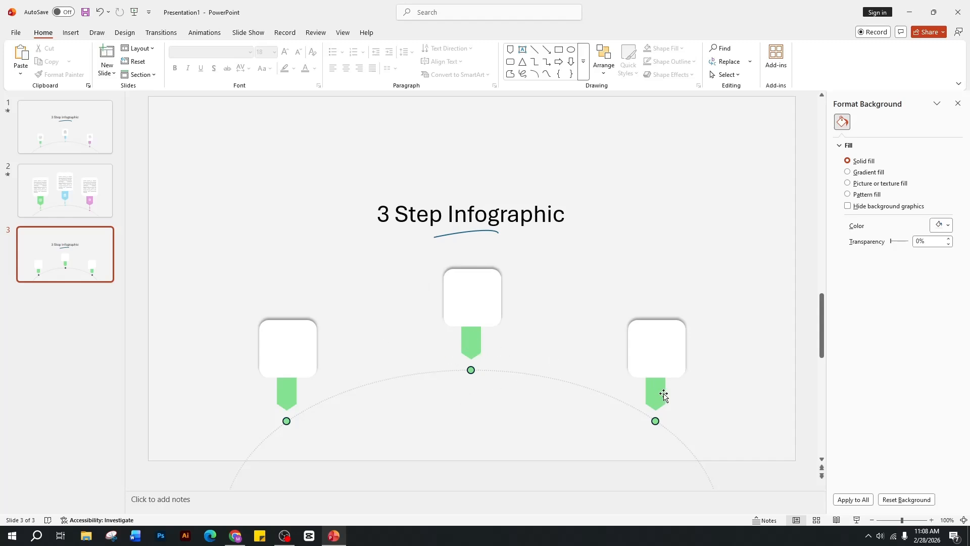
# Recolor the middle marker's green connector and small circle light blue.
pyautogui.click(465, 341)
pyautogui.click(465, 341)
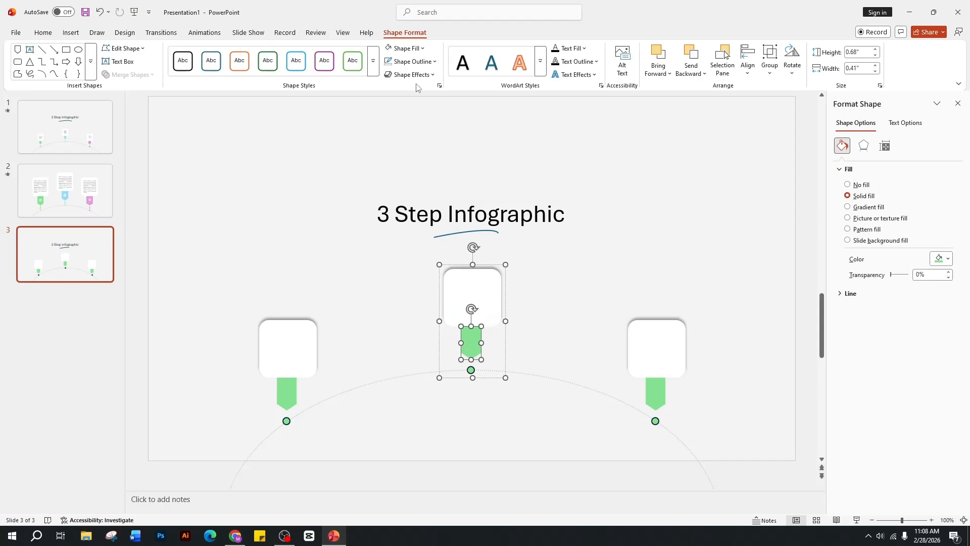
pyautogui.click(423, 50)
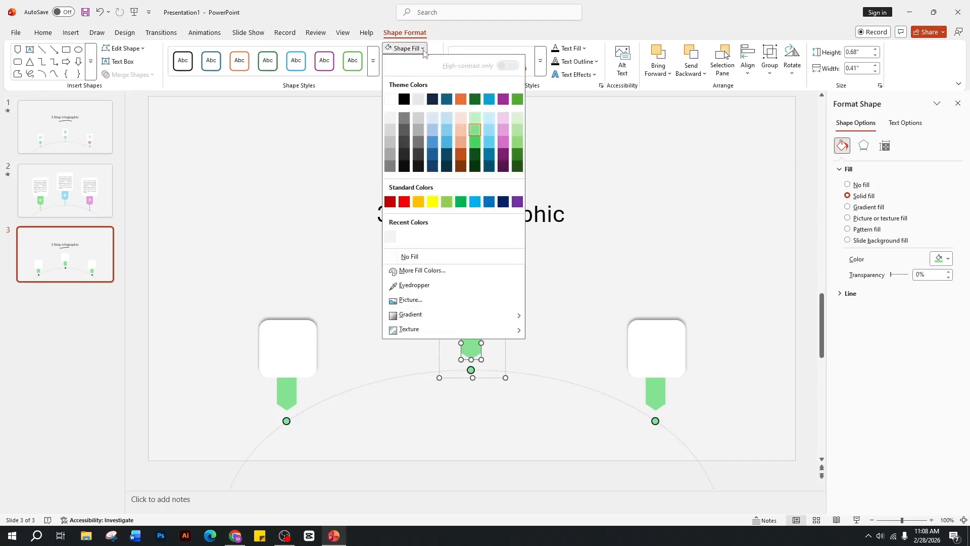
pyautogui.click(489, 129)
pyautogui.click(471, 372)
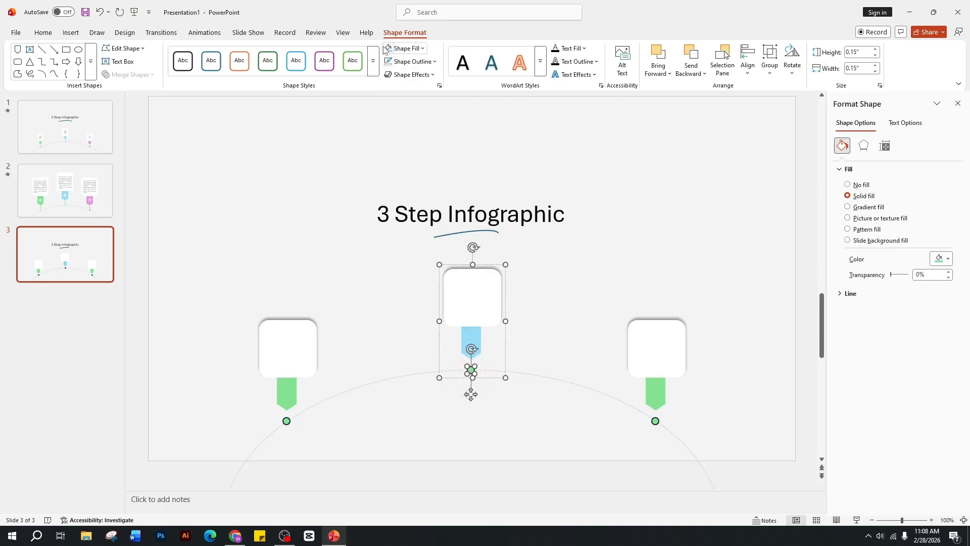
# Recolor the right marker's green connector and small circle light purple-pink.
pyautogui.click(660, 400)
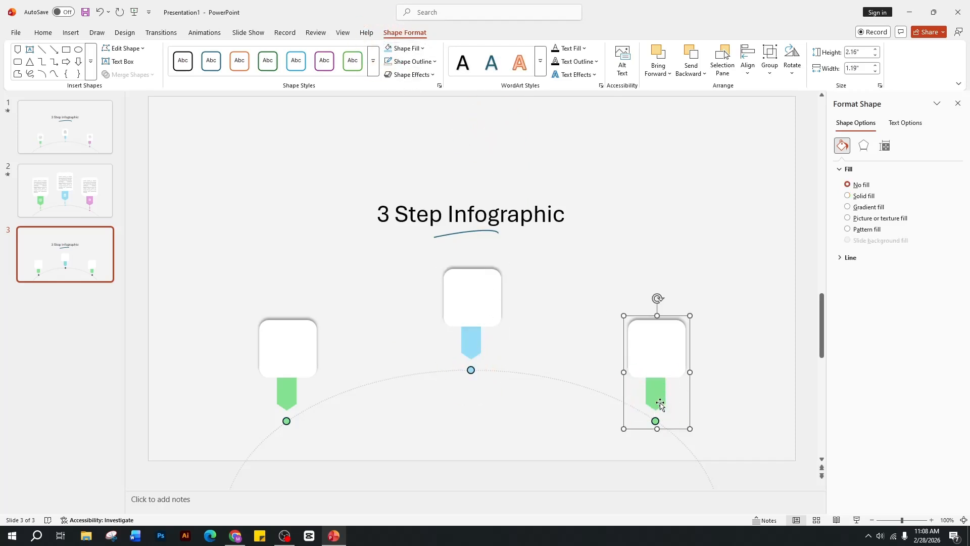
pyautogui.click(660, 404)
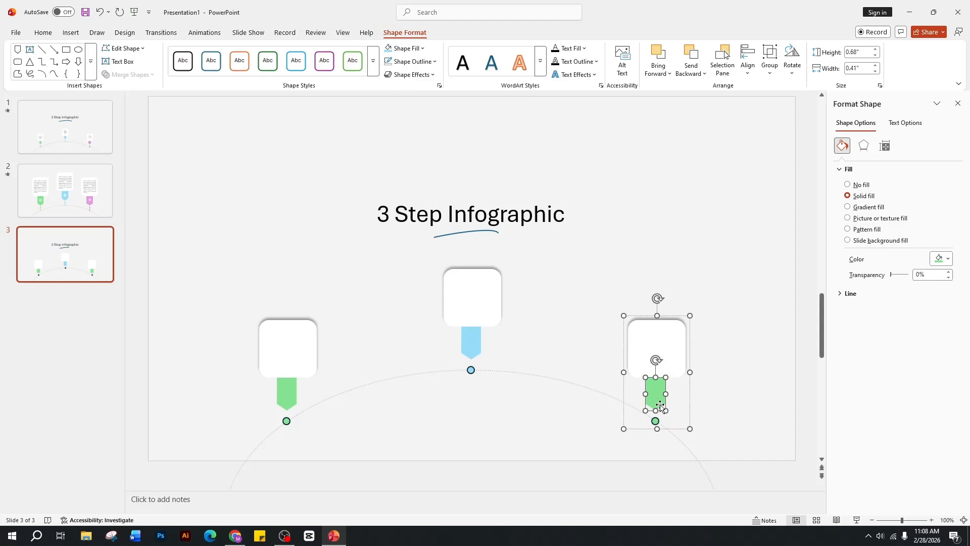
pyautogui.click(422, 49)
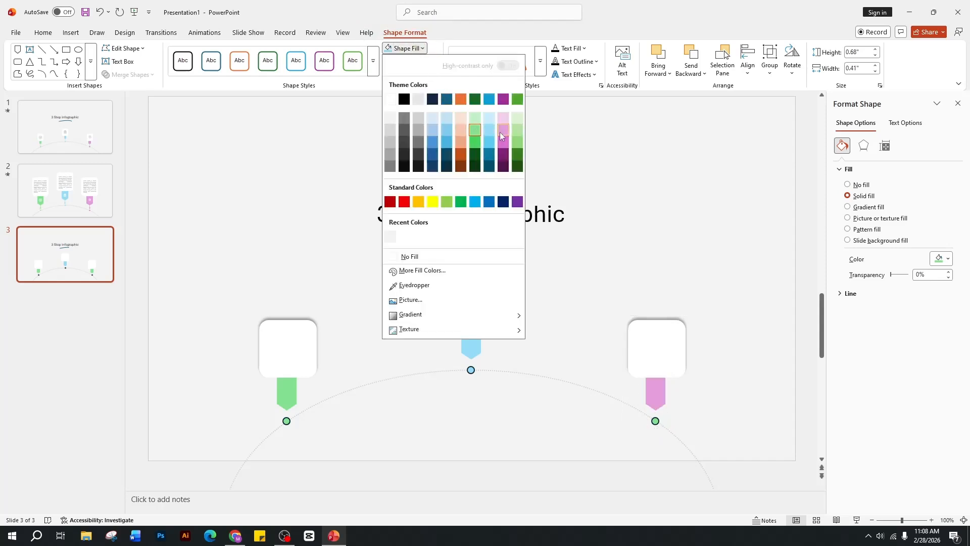
pyautogui.click(656, 422)
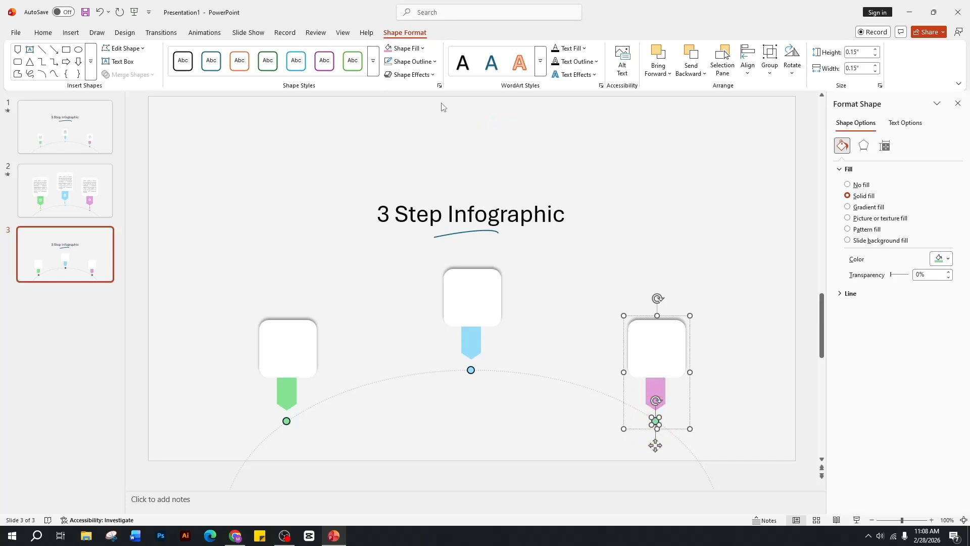
pyautogui.click(390, 49)
pyautogui.click(526, 133)
# Check the finished design on slide 1, and insert the atom, bank building and clapping hands stock icons on slide 3.
pyautogui.click(97, 129)
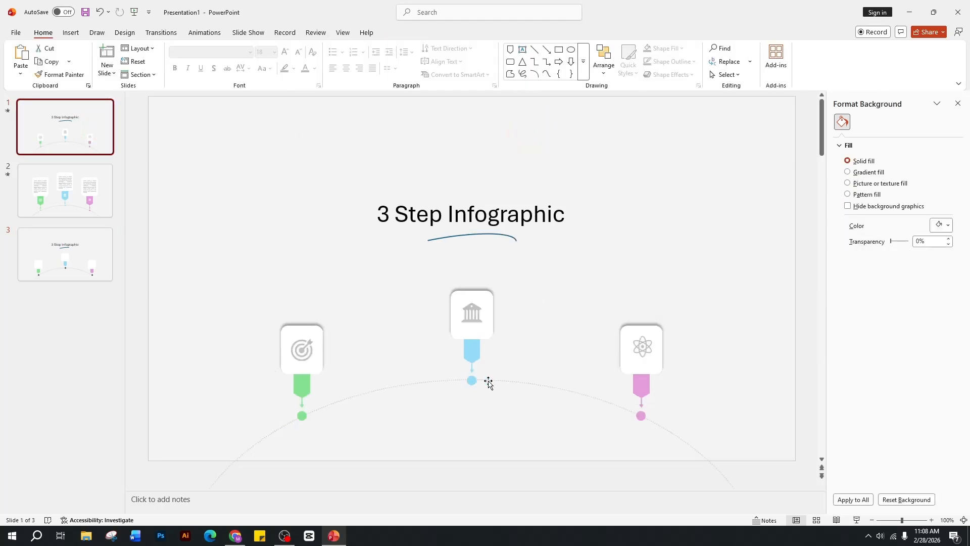
pyautogui.click(81, 244)
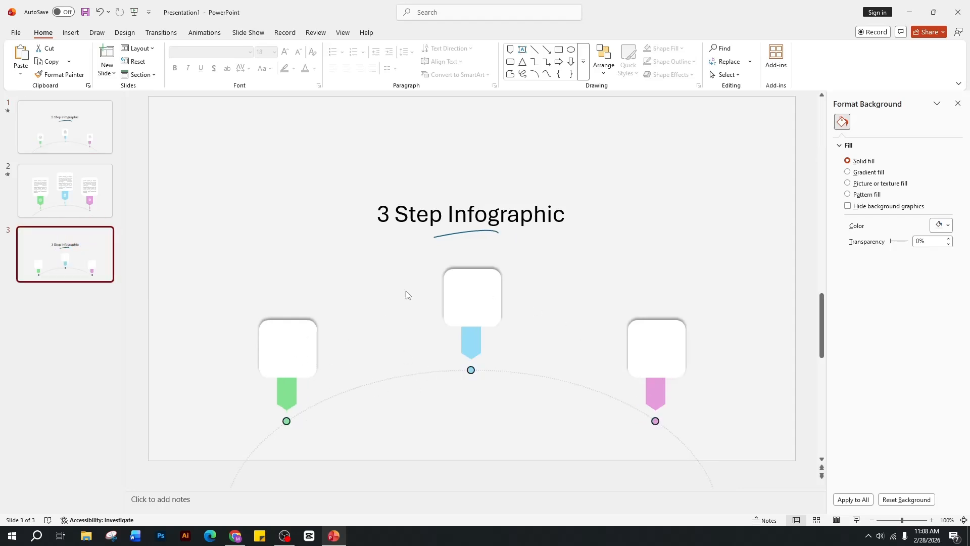
pyautogui.click(71, 33)
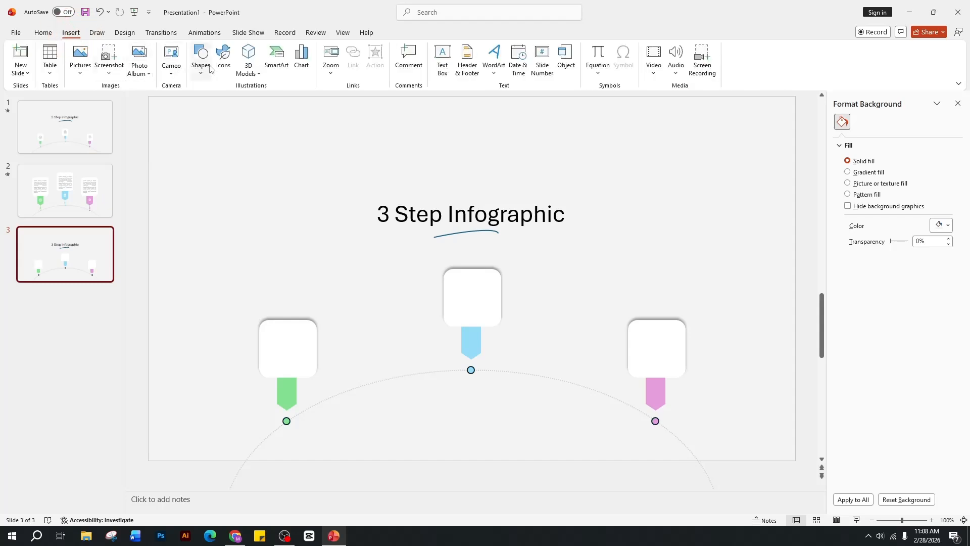
pyautogui.click(224, 70)
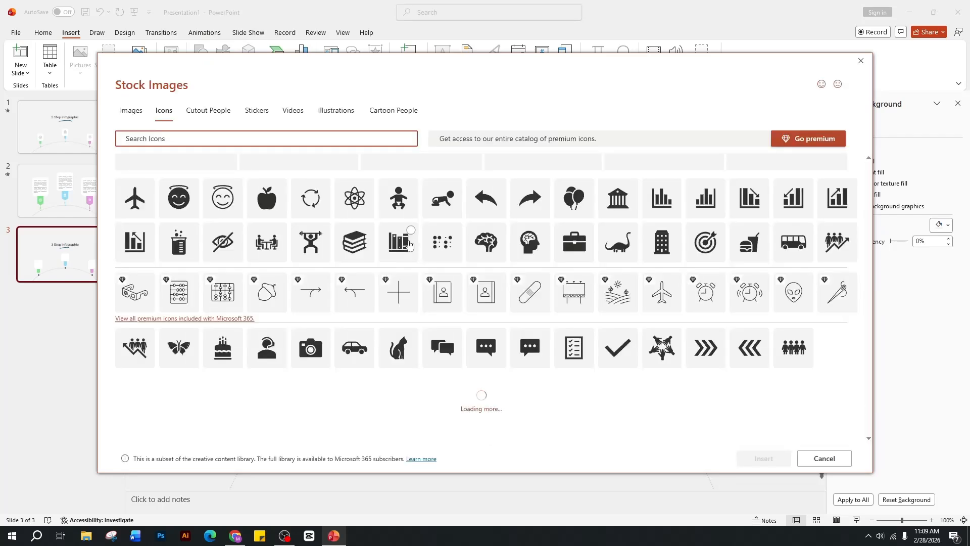
pyautogui.click(350, 209)
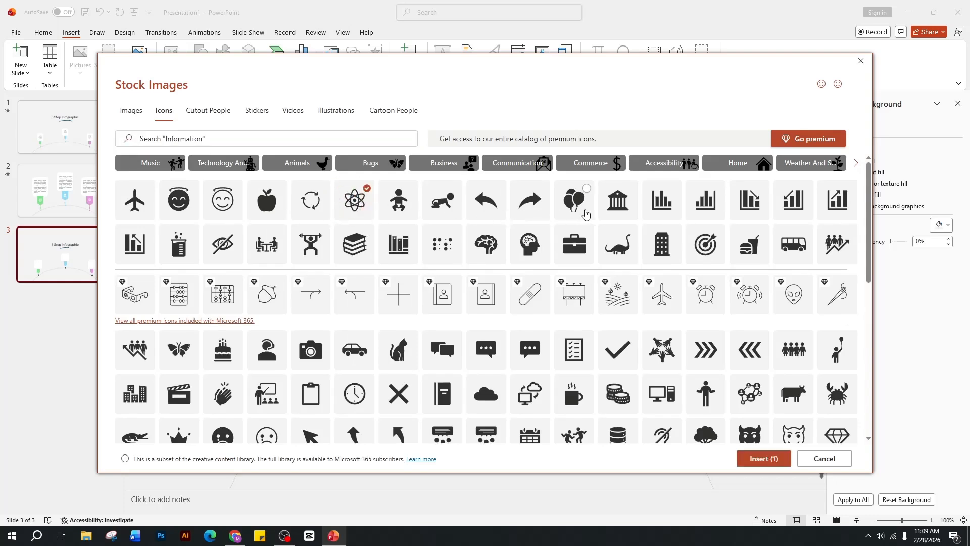
pyautogui.click(621, 212)
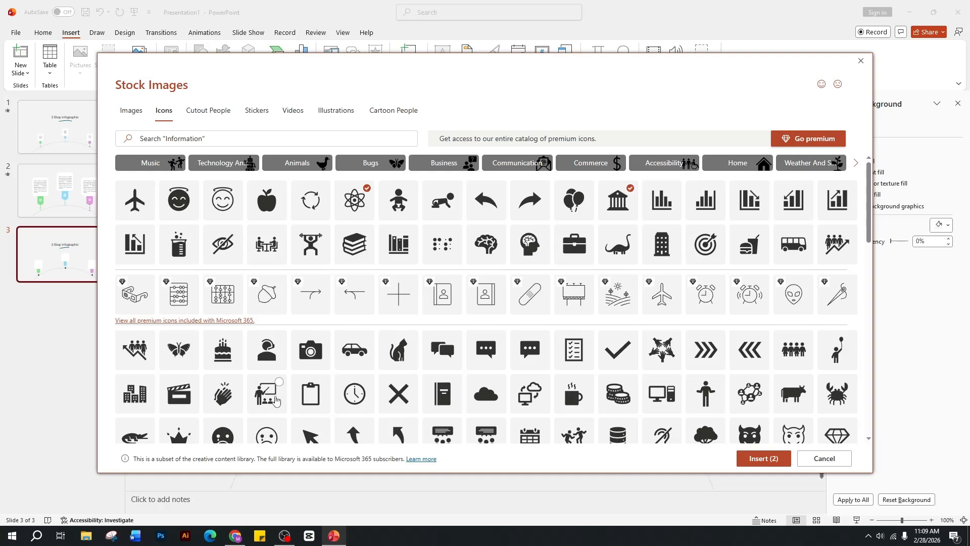
pyautogui.click(224, 397)
pyautogui.click(767, 464)
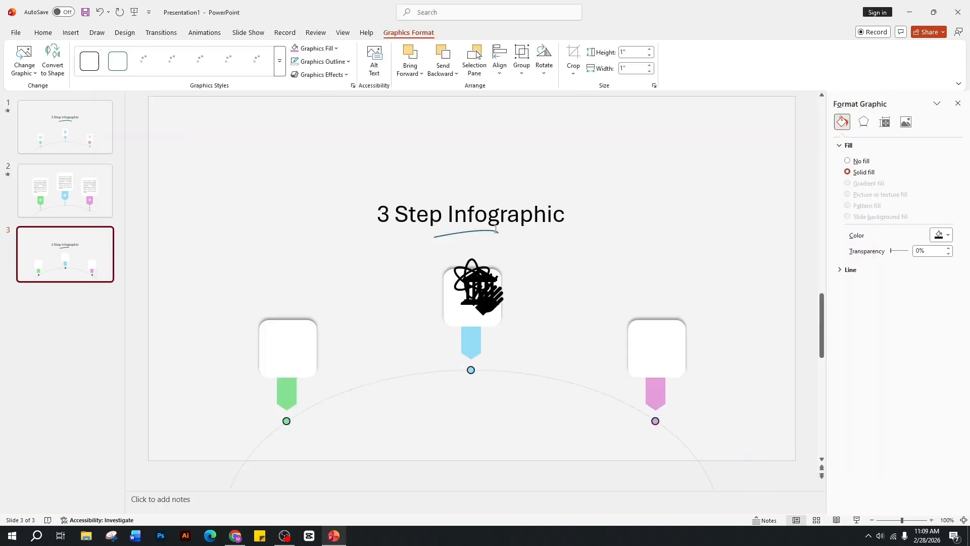
# Move the stacked icons beside the title, and place the clapping hands icon, shrunk to about 0.65", on the green marker's card.
pyautogui.moveTo(503, 286); pyautogui.dragTo(643, 234)
pyautogui.click(685, 235)
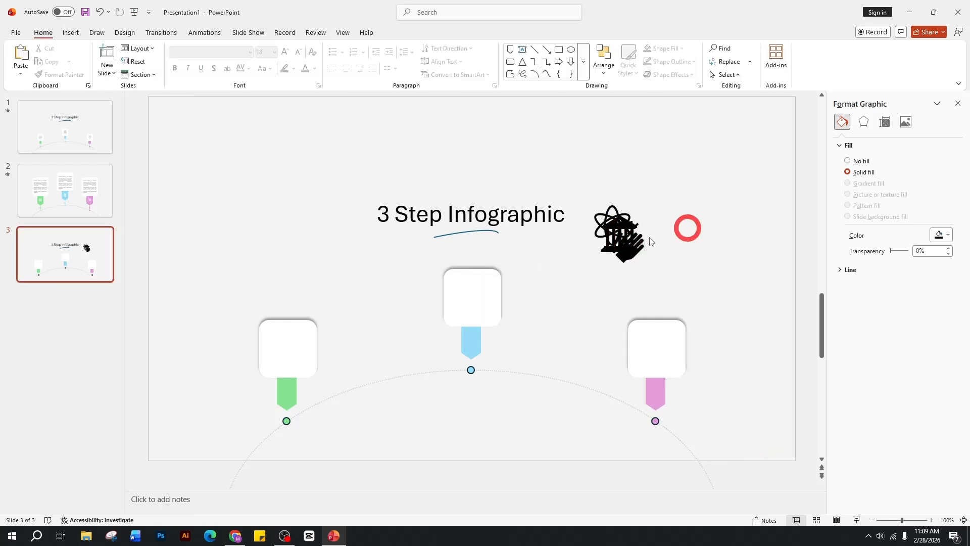
pyautogui.moveTo(584, 264); pyautogui.dragTo(289, 355)
# Shrink the bank and atom icons to about 0.62" each and center them on the blue and pink markers' cards.
pyautogui.moveTo(614, 229); pyautogui.dragTo(621, 256)
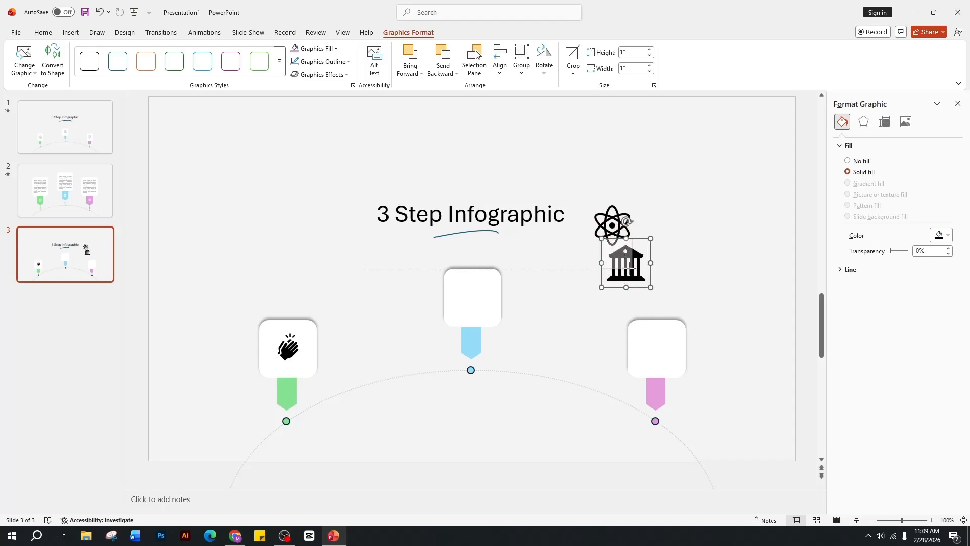
pyautogui.moveTo(651, 287); pyautogui.dragTo(472, 302)
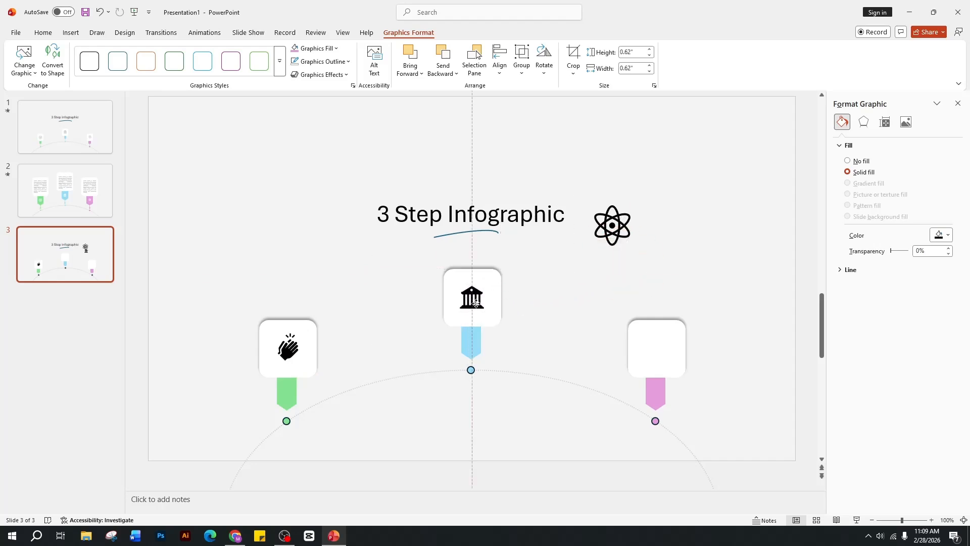
pyautogui.click(614, 225)
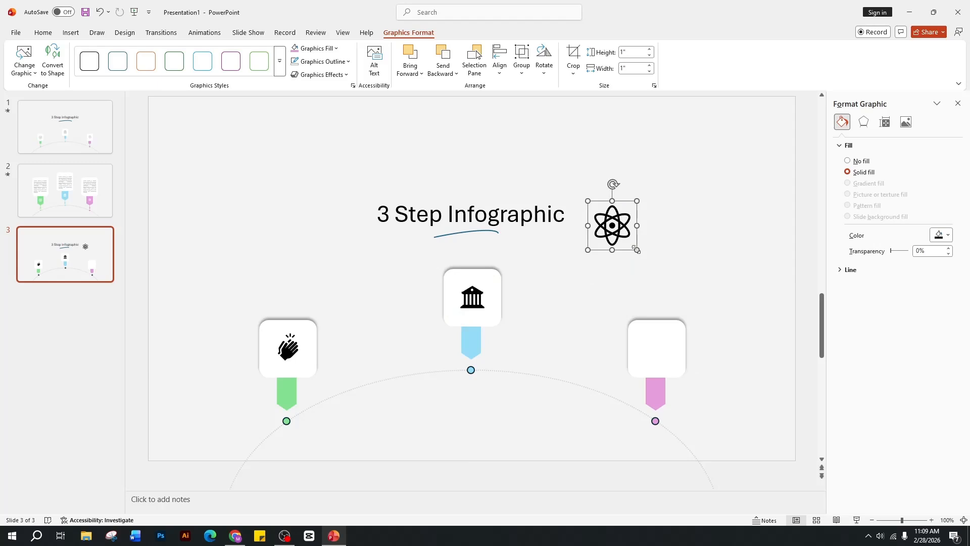
pyautogui.moveTo(636, 250); pyautogui.dragTo(659, 349)
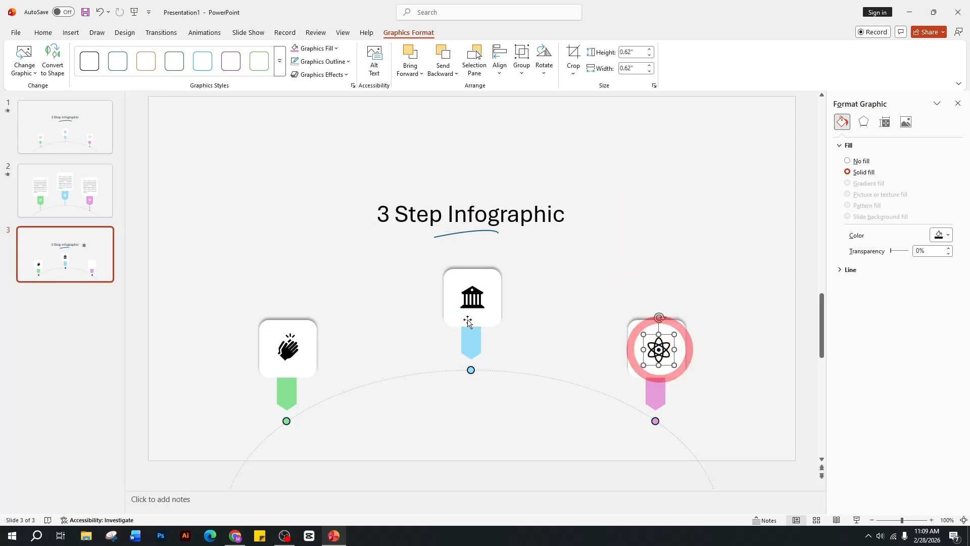
# Fill the clapping hands icon on the green marker's card with gray.
pyautogui.click(290, 348)
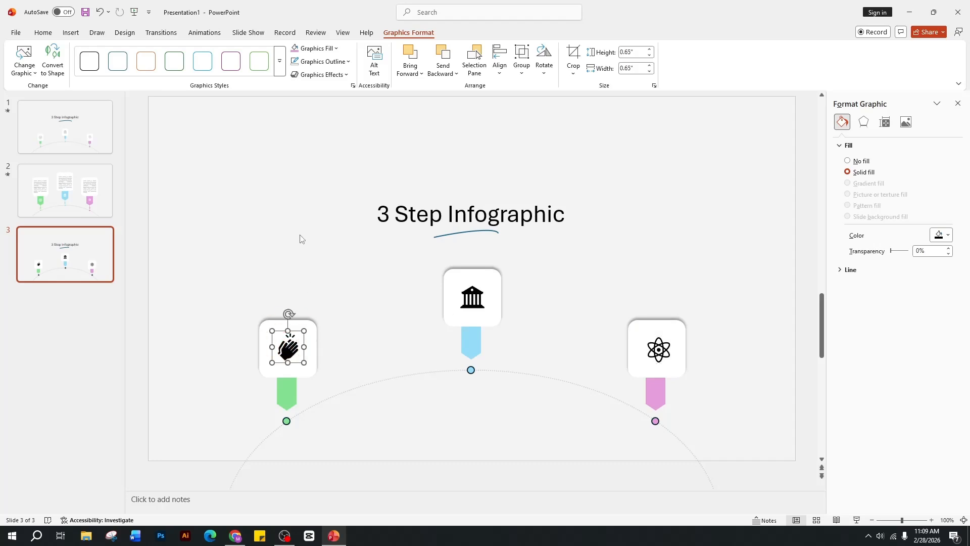
pyautogui.click(42, 32)
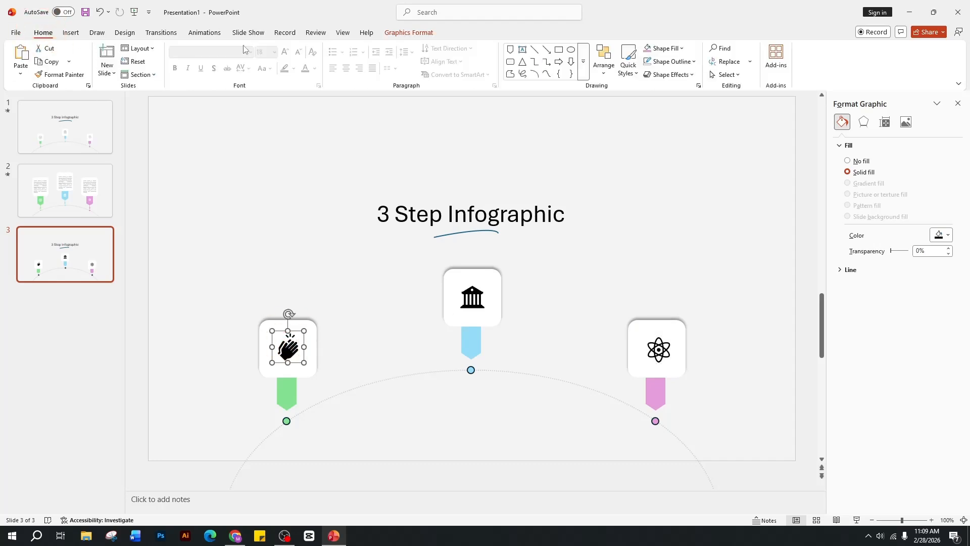
pyautogui.click(686, 48)
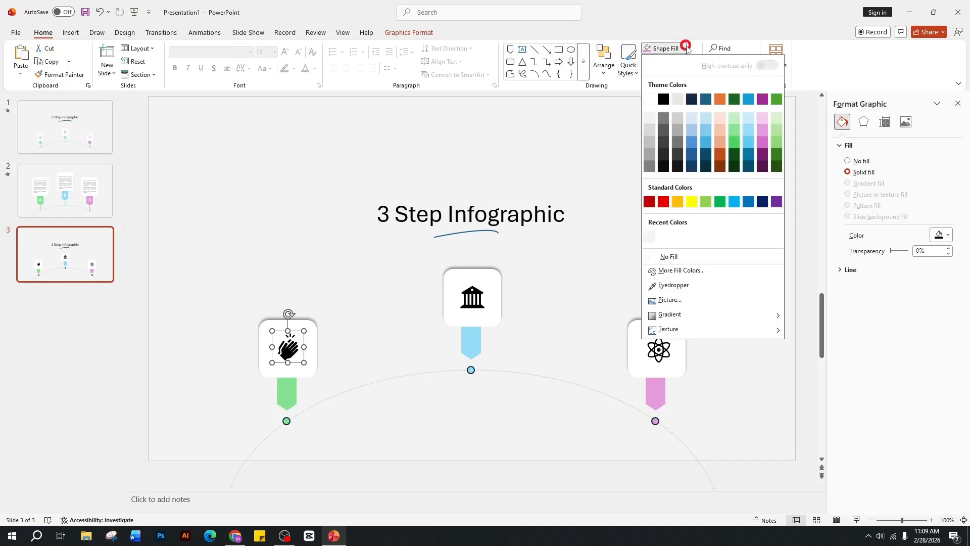
pyautogui.click(682, 130)
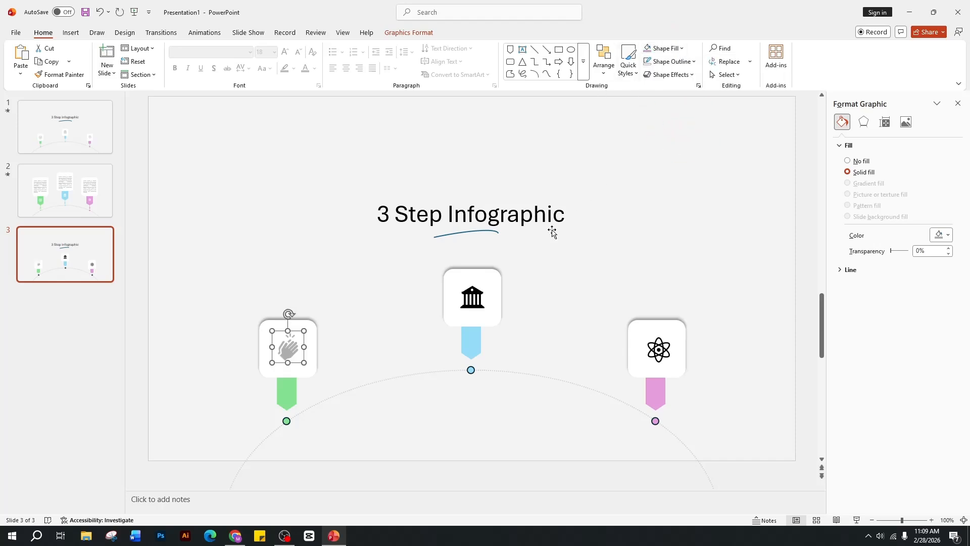